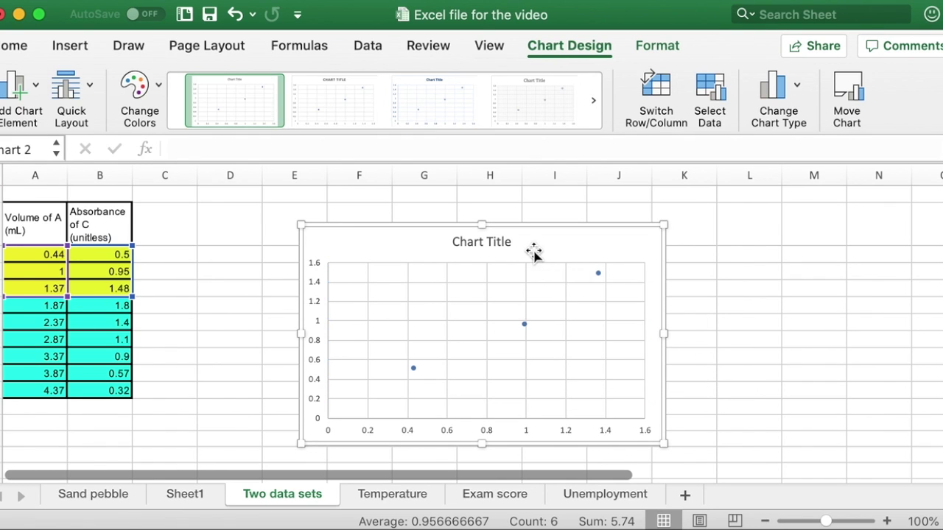
- Bring up the ribbon's design options for the volume-versus-absorbance scatter chart
{"action": "left_click", "coordinate": [571, 50]}
- Add a second chart series with X values A6:A11 and Y values B6:B11
{"action": "left_click", "coordinate": [571, 48]}
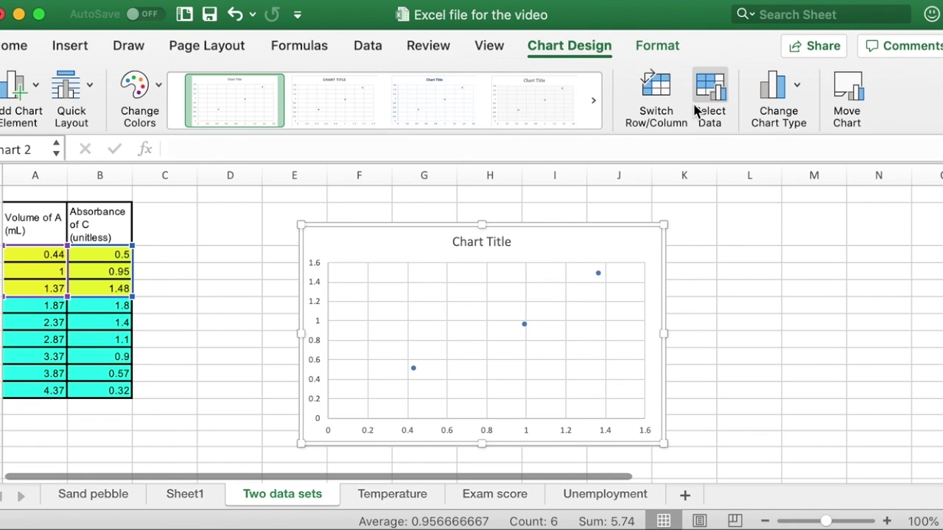
{"action": "left_click", "coordinate": [713, 92]}
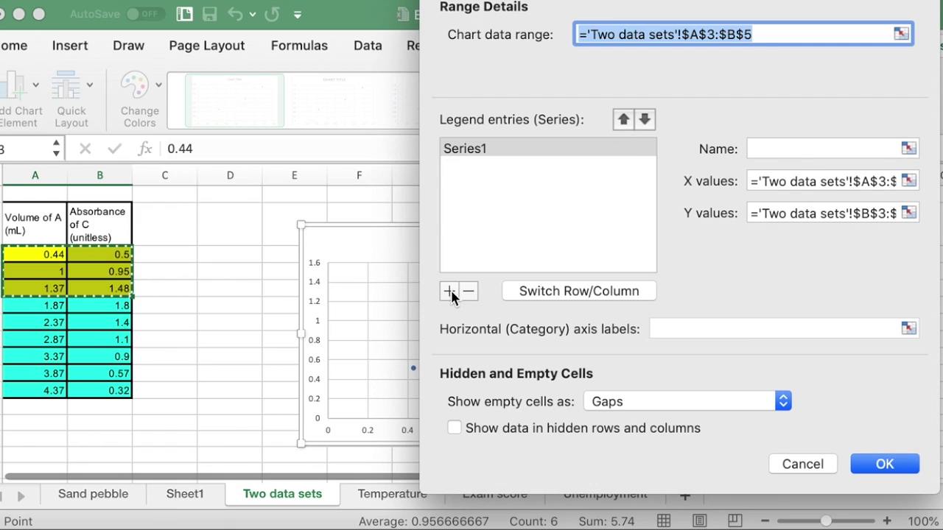
{"action": "left_click", "coordinate": [450, 292]}
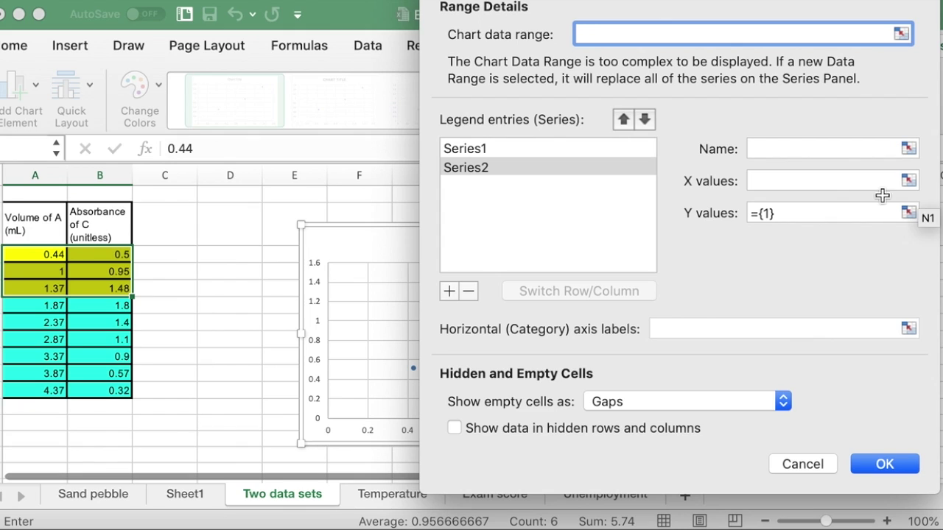
{"action": "left_click", "coordinate": [829, 183]}
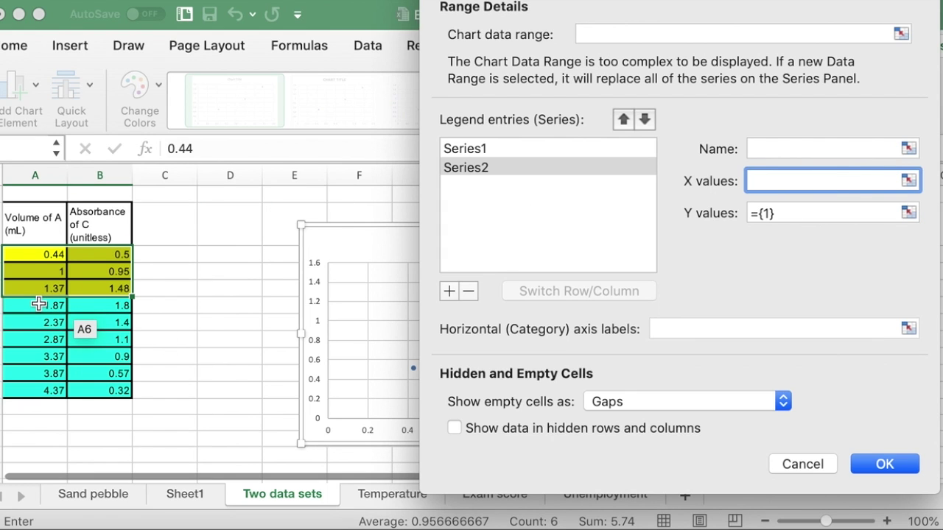
{"action": "left_click_drag", "start_coordinate": [39, 304], "coordinate": [44, 389]}
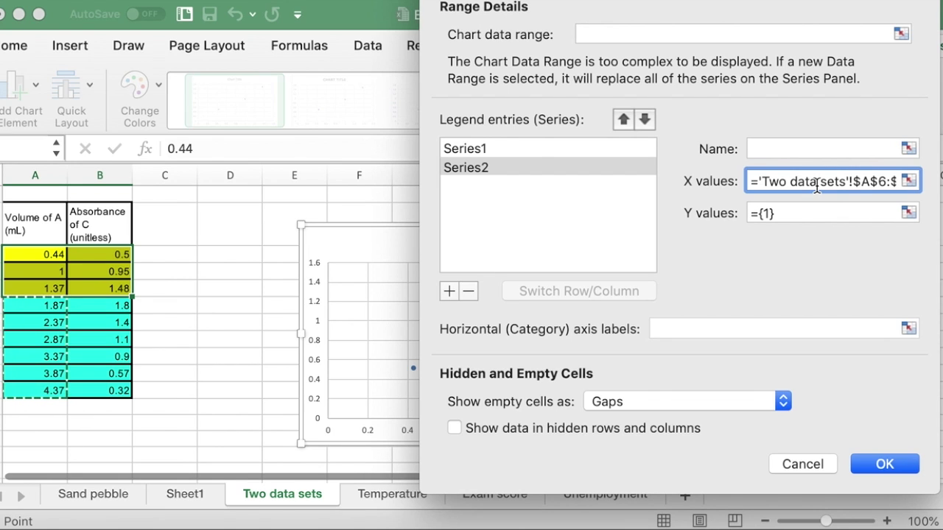
{"action": "left_click", "coordinate": [790, 211]}
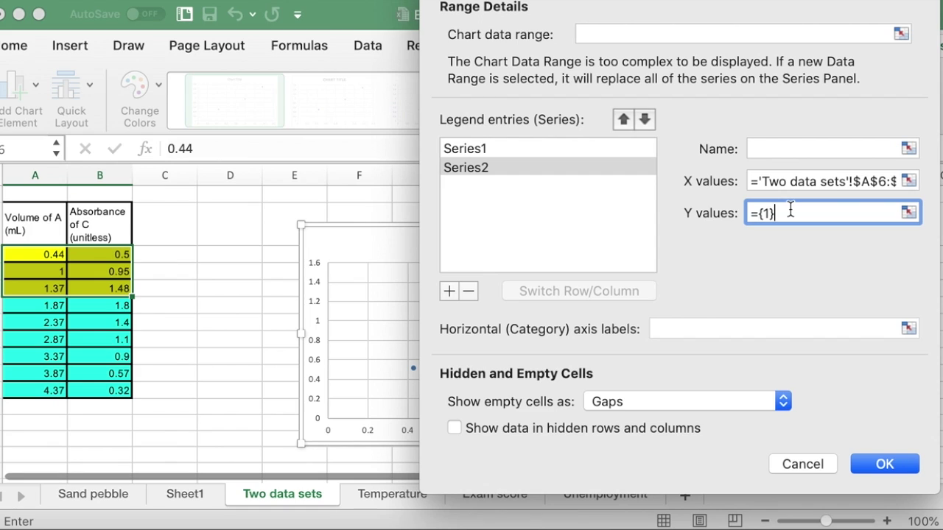
{"action": "key", "text": "BackSpace"}
{"action": "key", "text": "BackSpace"}
{"action": "key", "text": "BackSpace"}
{"action": "key", "text": "BackSpace"}
{"action": "left_click", "coordinate": [112, 305]}
{"action": "left_click_drag", "start_coordinate": [115, 346], "coordinate": [112, 389]}
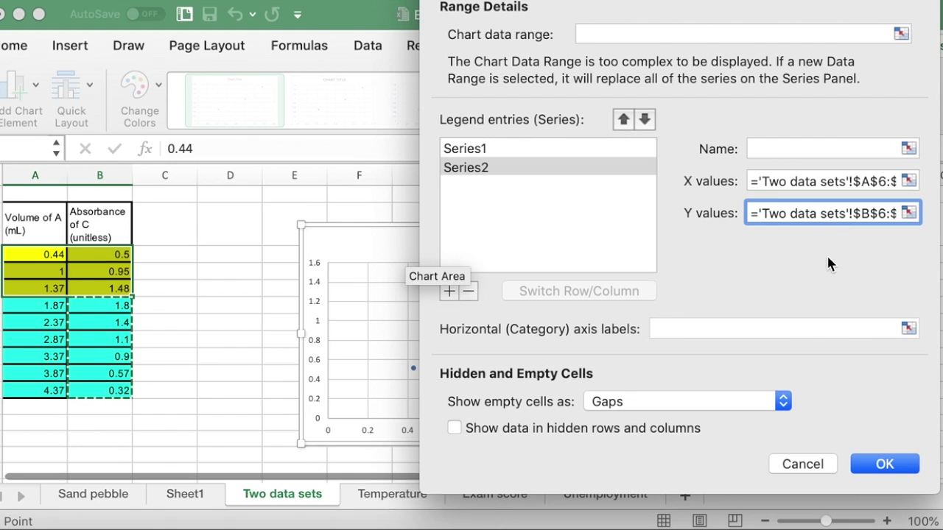
{"action": "left_click", "coordinate": [887, 465]}
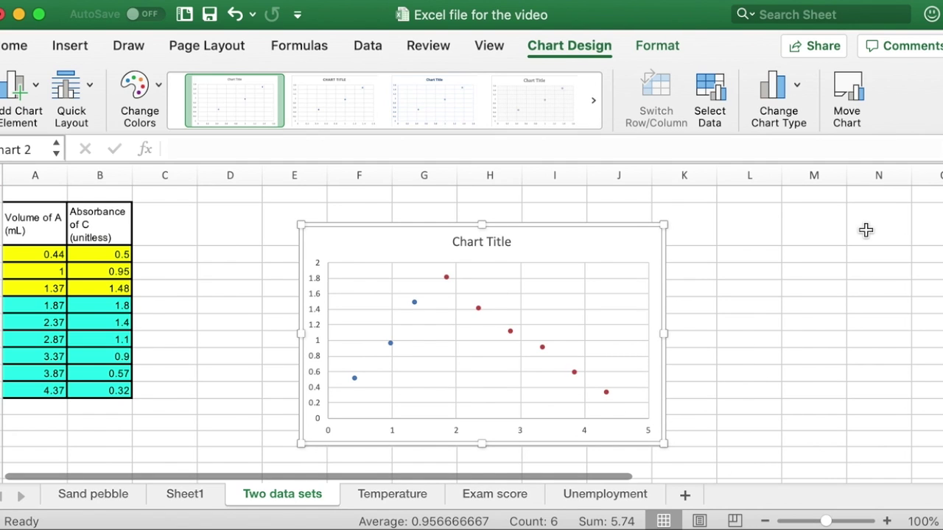
- Select the first series of points on the chart
{"action": "left_click", "coordinate": [414, 304]}
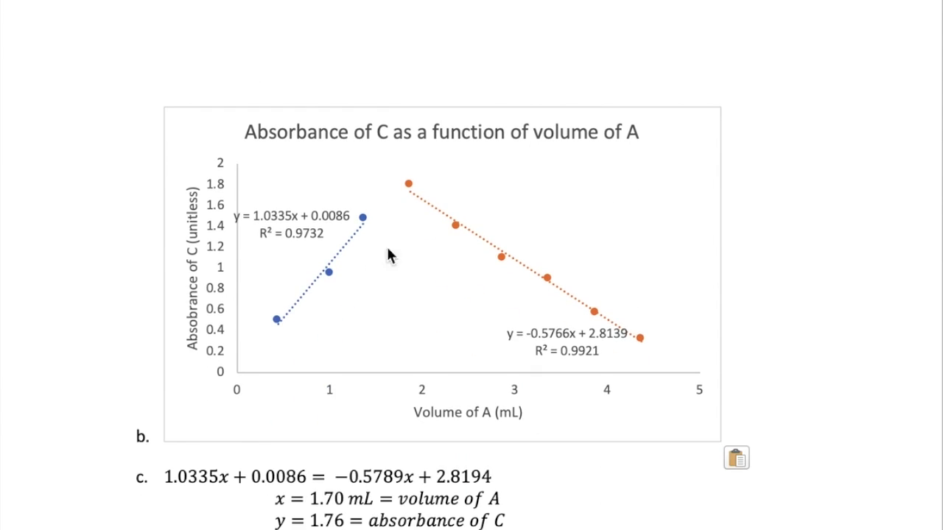
- Scroll up and back down through the document to the Statistical Analysis of Data section
{"action": "scroll", "coordinate": [565, 276], "scroll_direction": "up", "scroll_amount": 5}
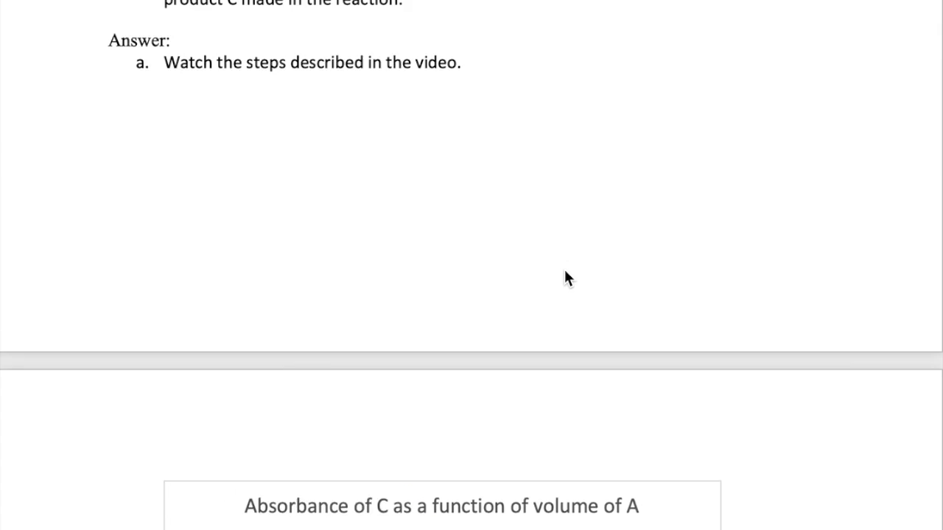
{"action": "scroll", "coordinate": [565, 275], "scroll_direction": "up", "scroll_amount": 2}
{"action": "scroll", "coordinate": [565, 275], "scroll_direction": "up", "scroll_amount": 1}
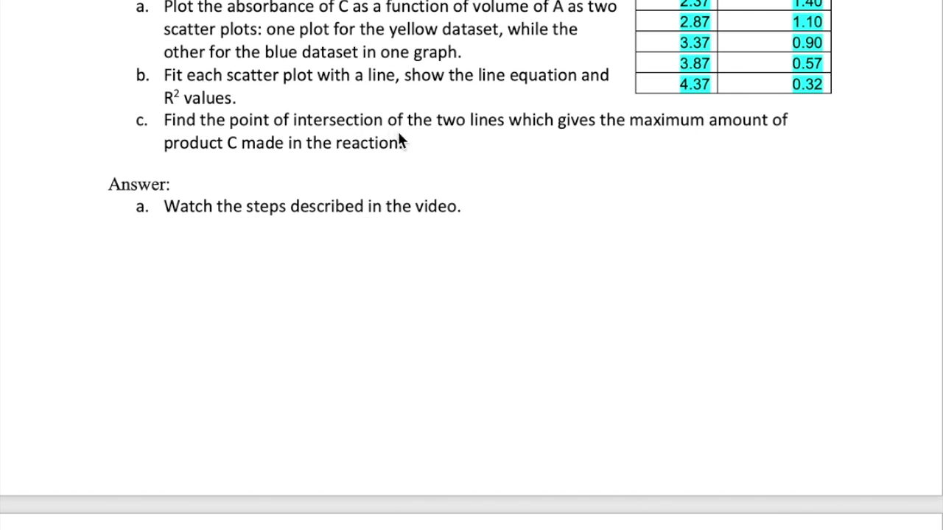
{"action": "scroll", "coordinate": [543, 221], "scroll_direction": "down", "scroll_amount": 1}
{"action": "scroll", "coordinate": [543, 221], "scroll_direction": "down", "scroll_amount": 5}
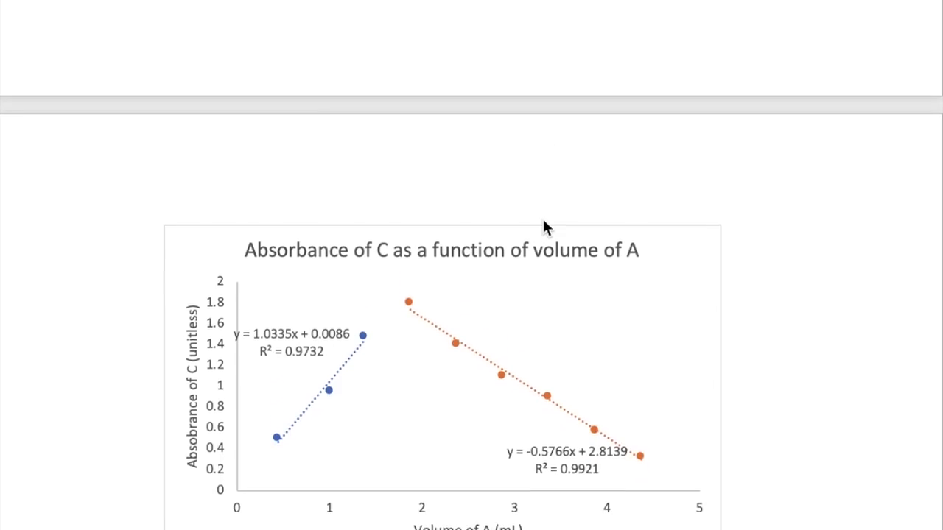
{"action": "scroll", "coordinate": [543, 221], "scroll_direction": "down", "scroll_amount": 5}
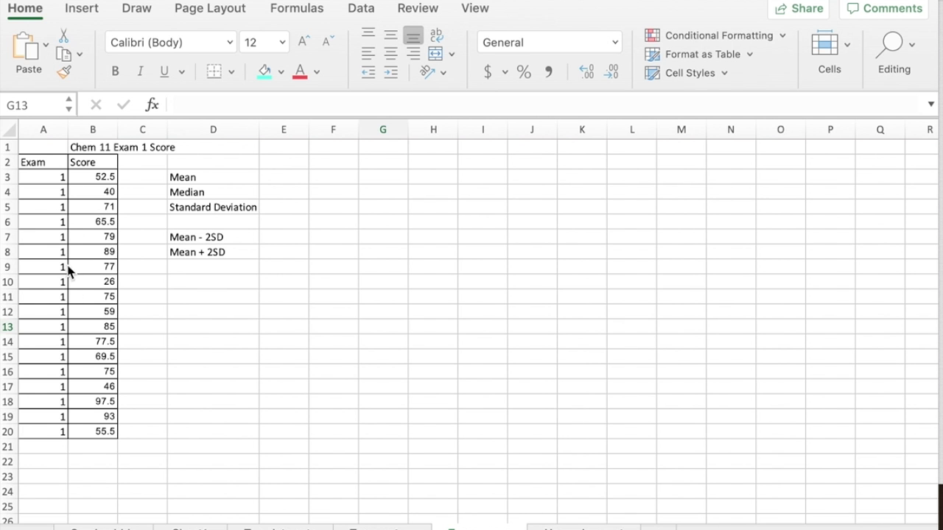
- Enter =AVERAGE(B3:B20) in E3, giving a mean of 68.5
{"action": "left_click", "coordinate": [281, 177]}
{"action": "type", "text": "=eaver"}
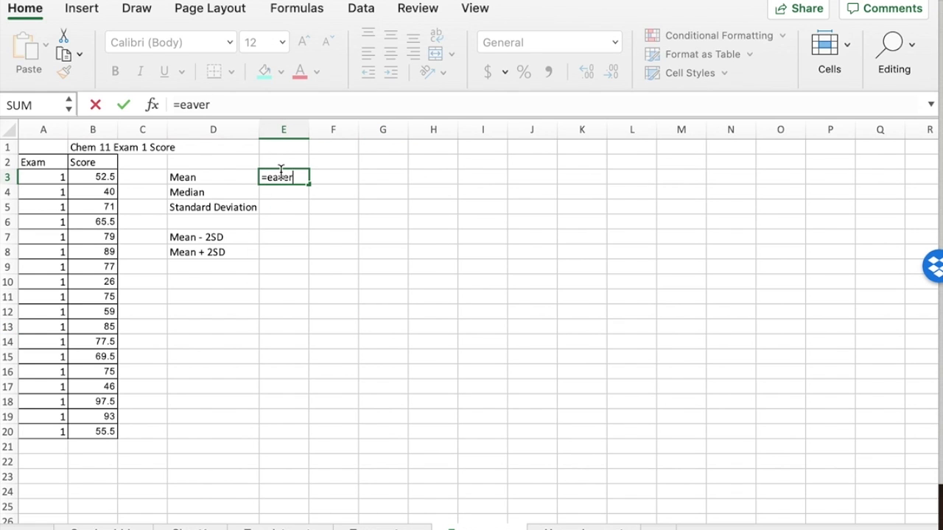
{"action": "key", "text": "BackSpace"}
{"action": "key", "text": "BackSpace"}
{"action": "key", "text": "BackSpace"}
{"action": "type", "text": "average("}
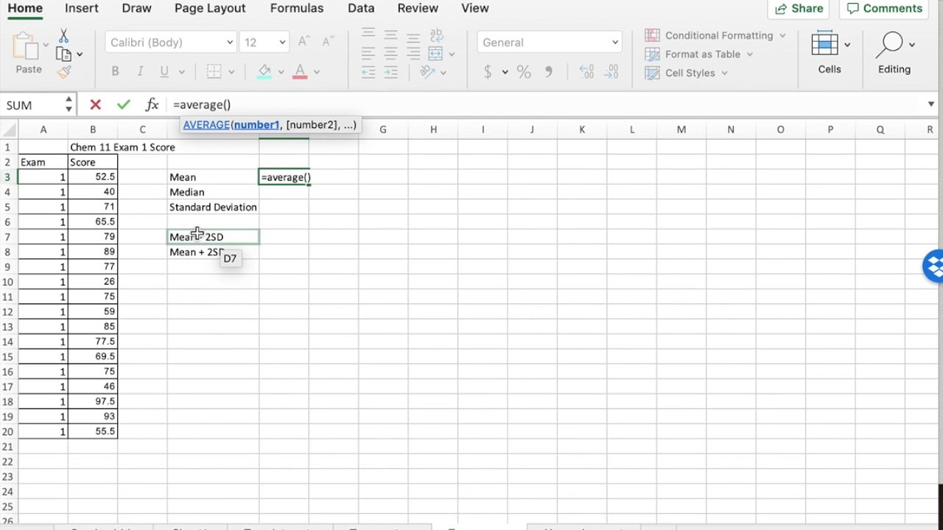
{"action": "left_click_drag", "start_coordinate": [98, 174], "coordinate": [93, 438]}
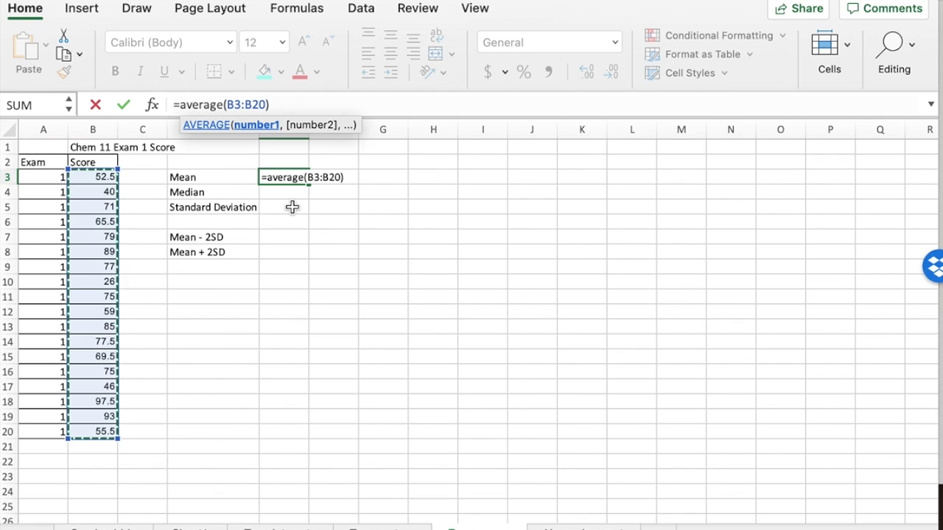
{"action": "key", "text": "Return"}
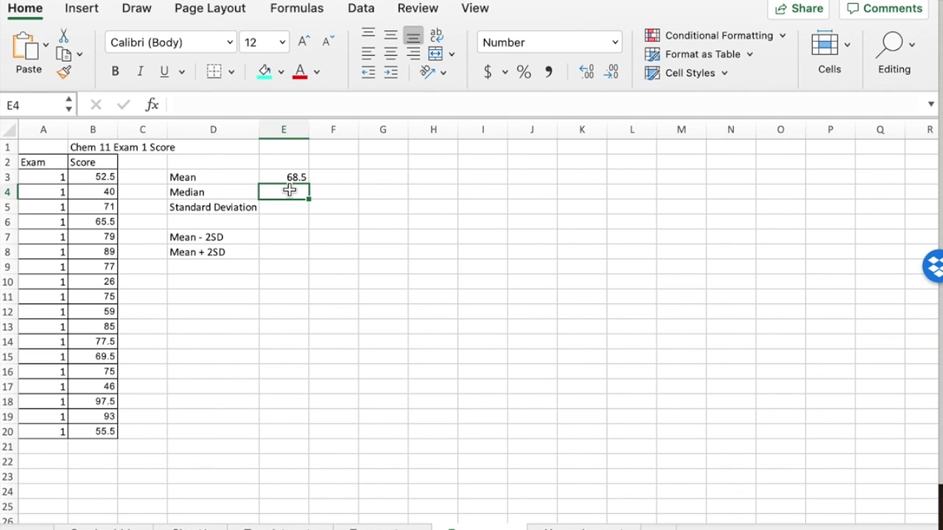
- Enter =MEDIAN over the column B scores in E4, giving 73.0
{"action": "type", "text": "="}
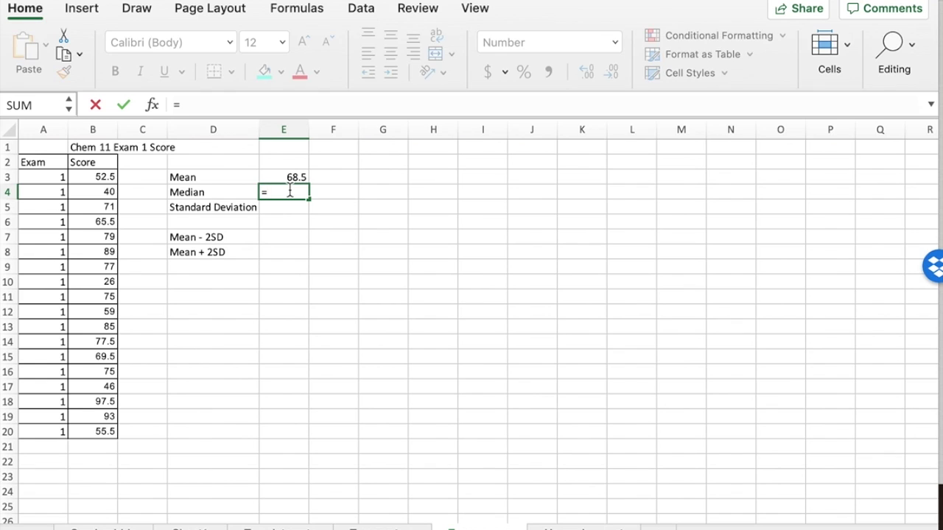
{"action": "type", "text": "media"}
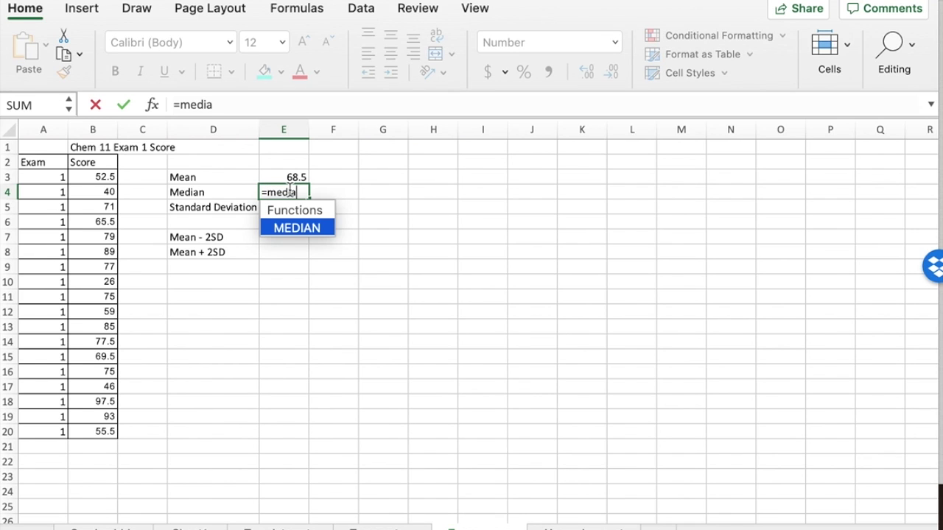
{"action": "type", "text": "n()"}
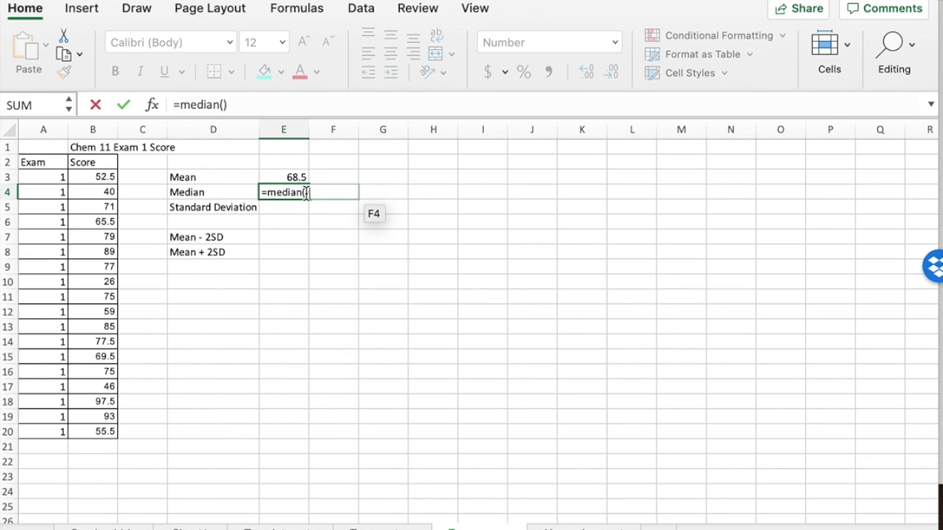
{"action": "left_click", "coordinate": [306, 192]}
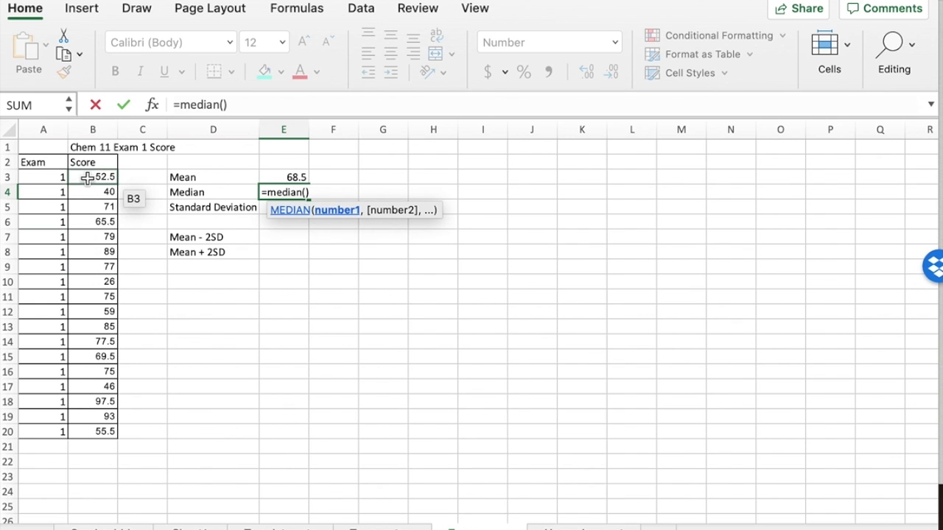
{"action": "left_click_drag", "start_coordinate": [87, 178], "coordinate": [94, 429]}
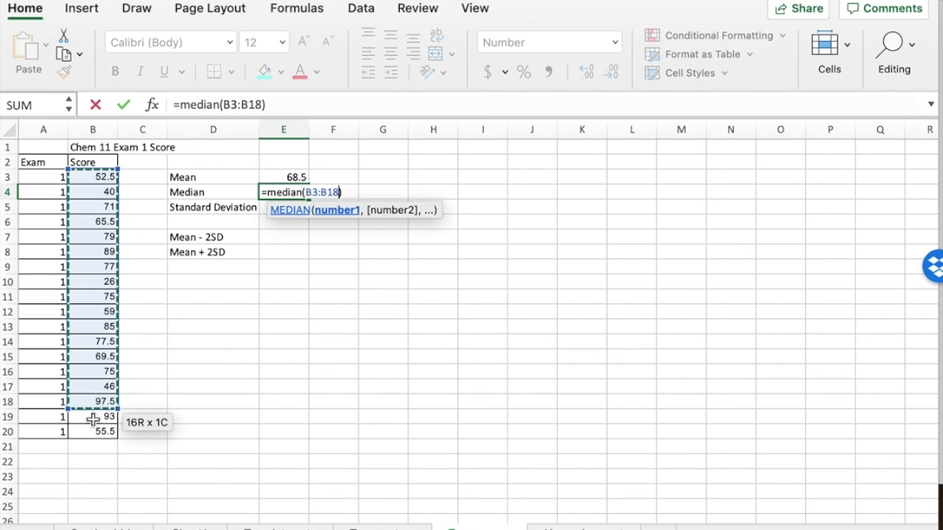
{"action": "key", "text": "Return"}
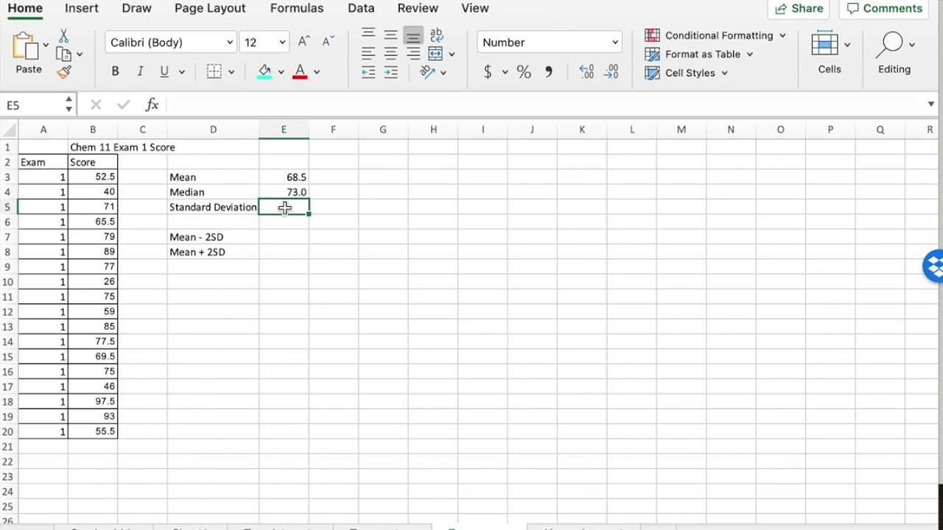
- Enter =STDEV(B3:B20) in E5, giving a standard deviation of 19.0
{"action": "type", "text": "=s"}
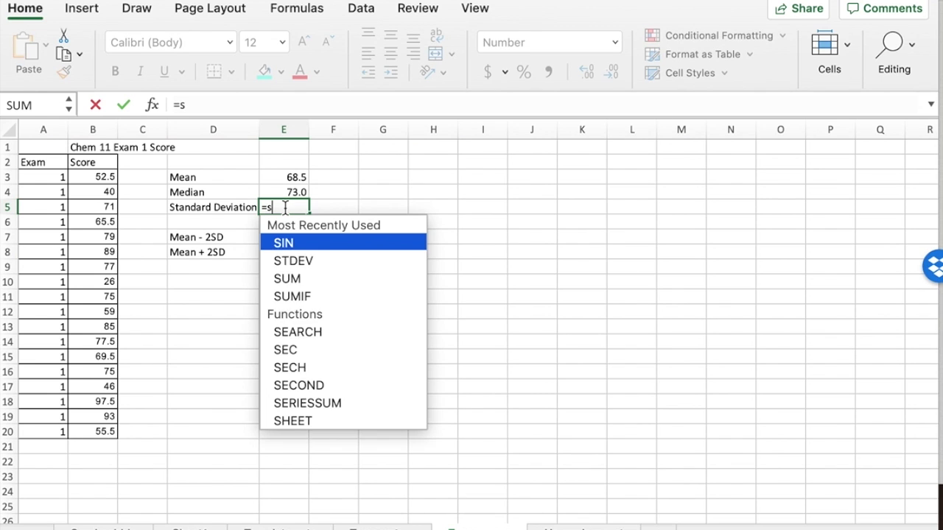
{"action": "type", "text": "tdev("}
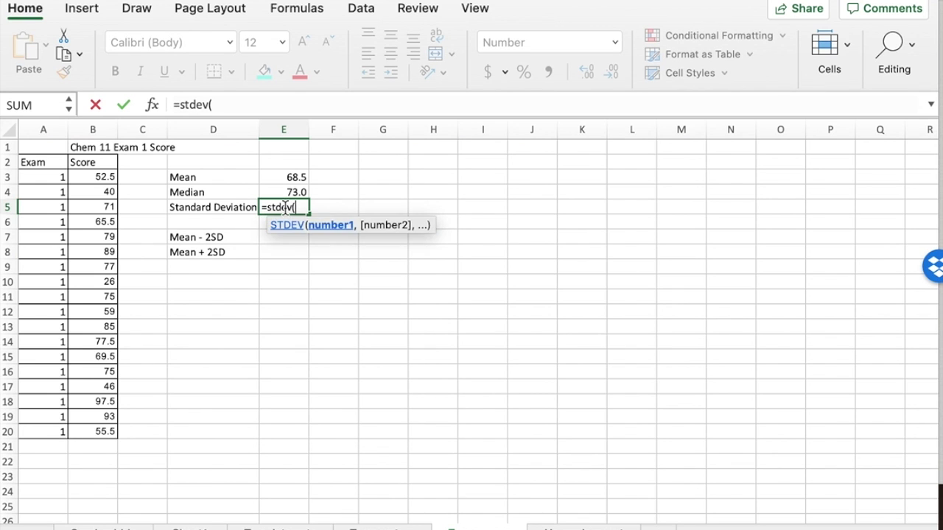
{"action": "type", "text": ")"}
{"action": "left_click", "coordinate": [295, 207]}
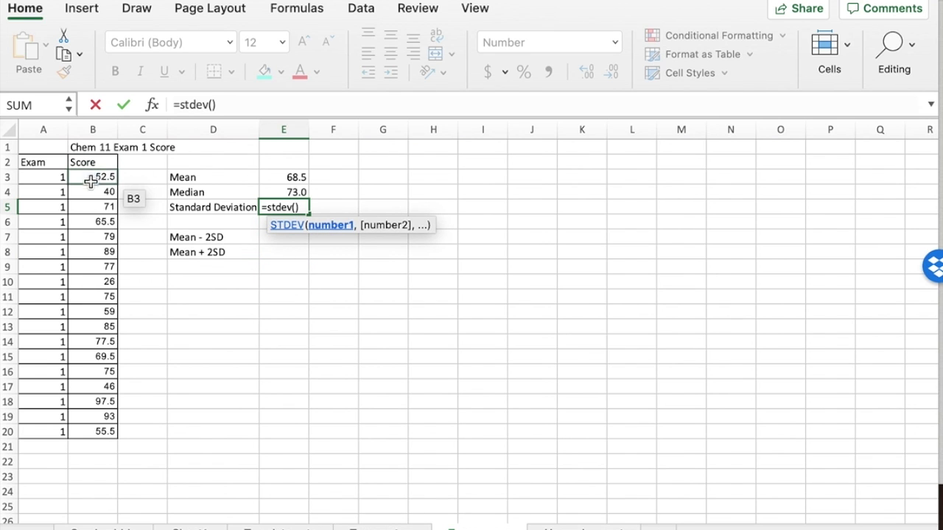
{"action": "left_click_drag", "start_coordinate": [91, 178], "coordinate": [98, 434]}
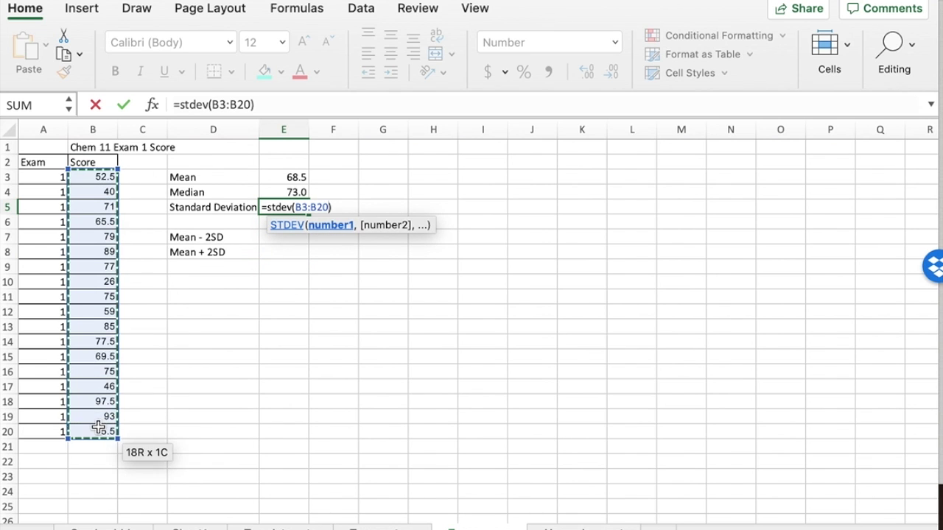
{"action": "key", "text": "Return"}
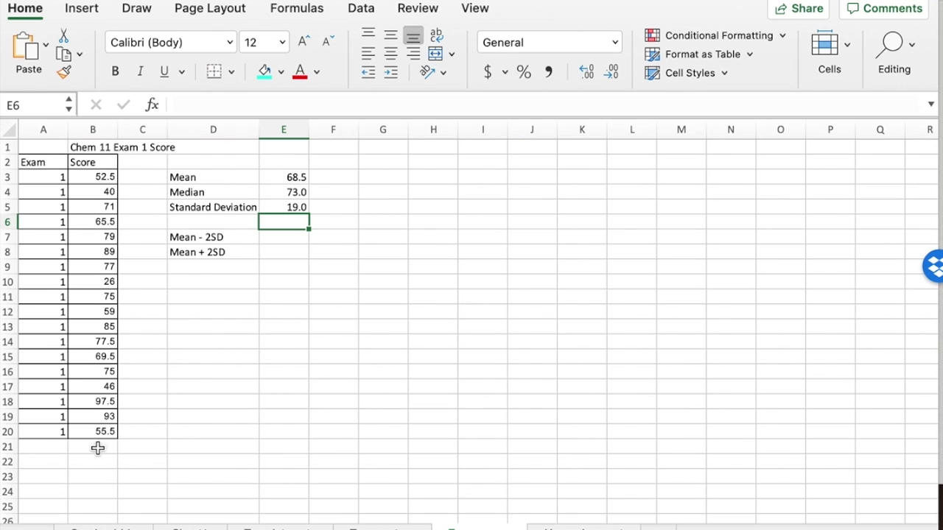
- Insert a scatter plot of A2:B20 and move it right of the statistics
{"action": "left_click_drag", "start_coordinate": [43, 168], "coordinate": [82, 430]}
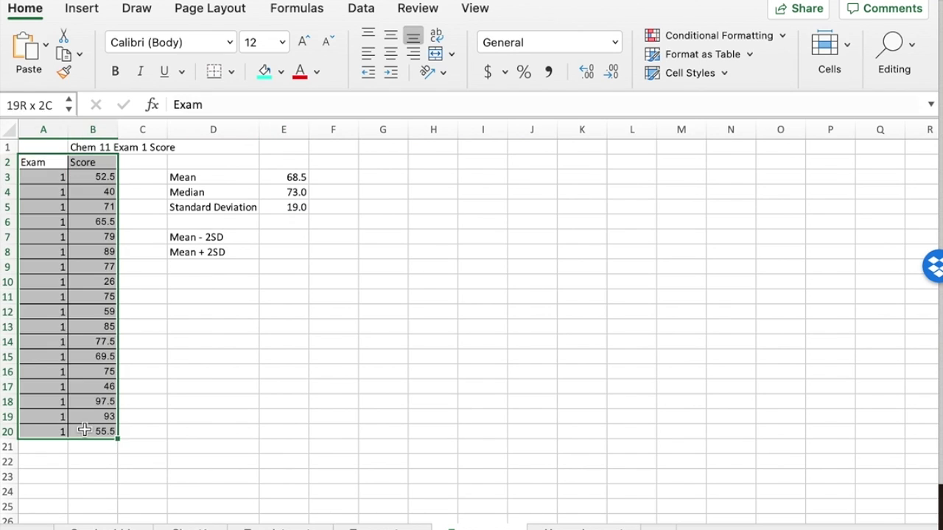
{"action": "left_click", "coordinate": [88, 13]}
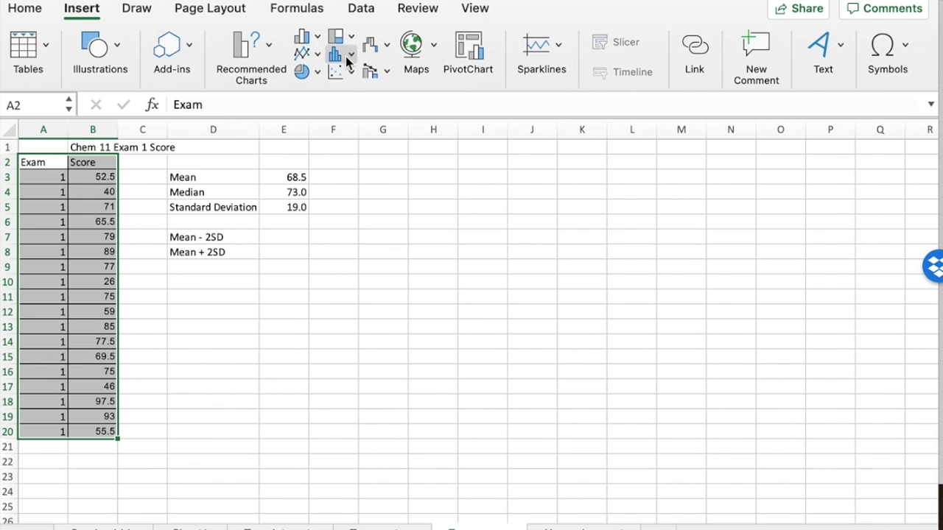
{"action": "left_click", "coordinate": [340, 56]}
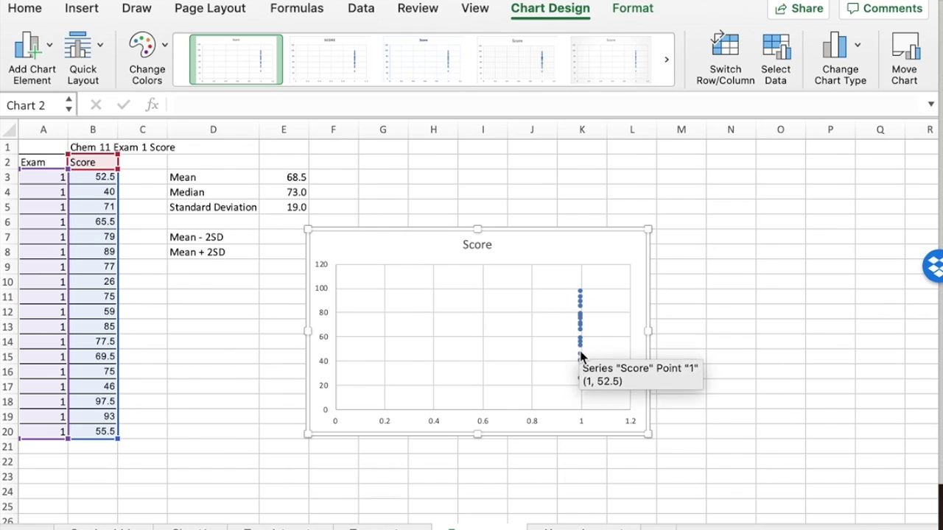
{"action": "mouse_move", "coordinate": [580, 335]}
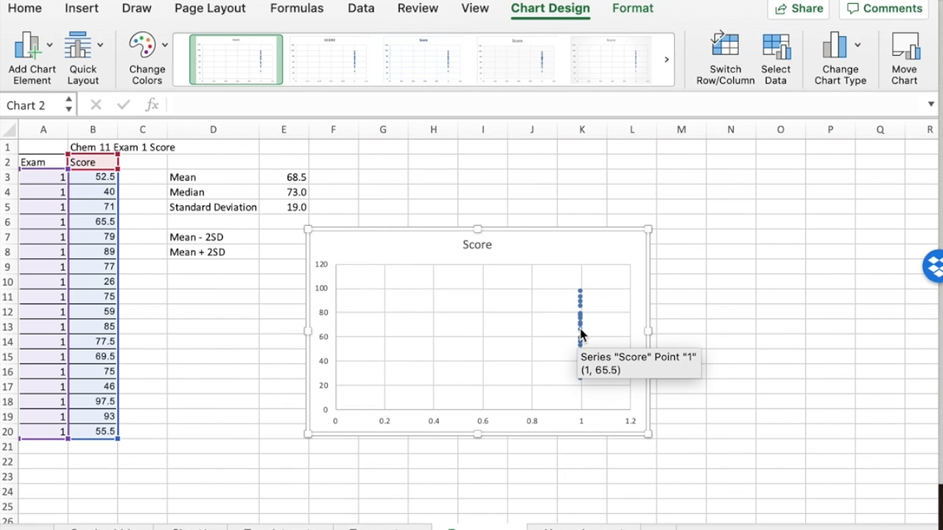
{"action": "left_click_drag", "start_coordinate": [564, 230], "coordinate": [695, 171]}
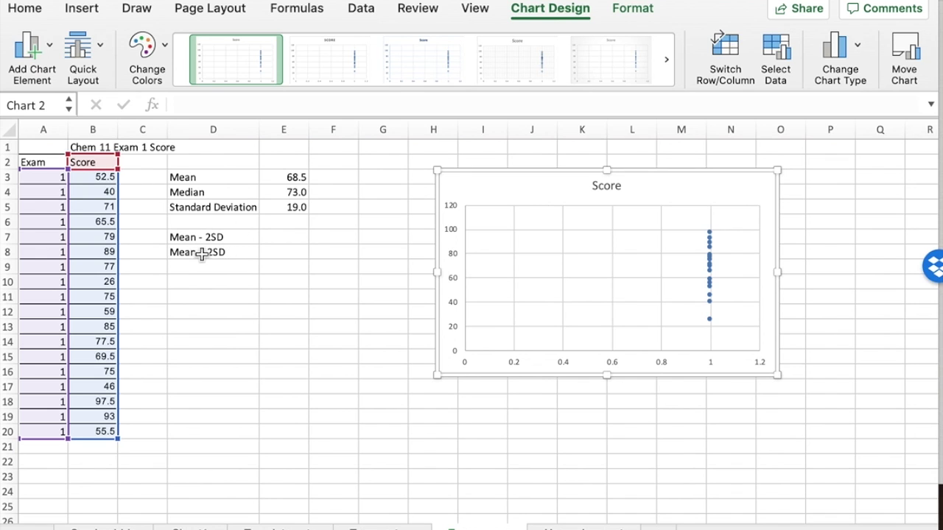
{"action": "left_click", "coordinate": [283, 236]}
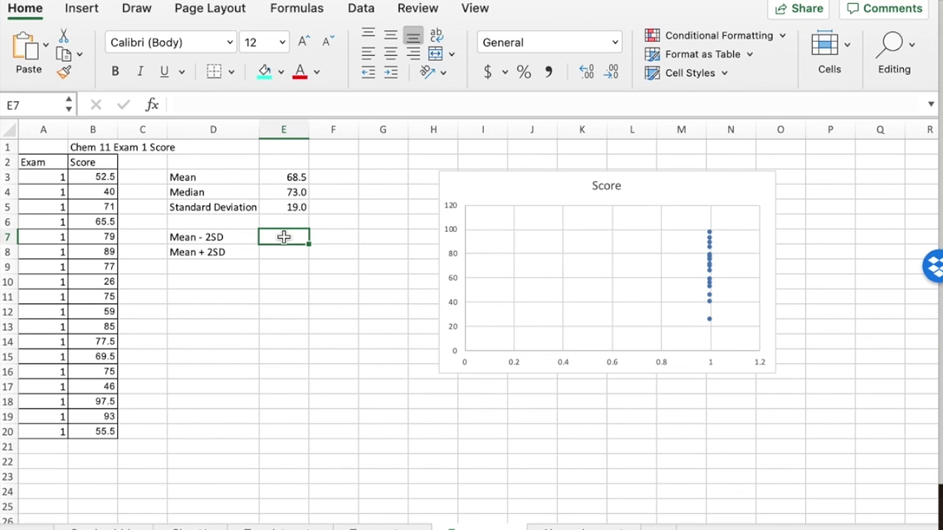
- Enter =E3-2*E5 in E7, giving a lower bound of 30.4969
{"action": "type", "text": "="}
{"action": "left_click", "coordinate": [295, 175]}
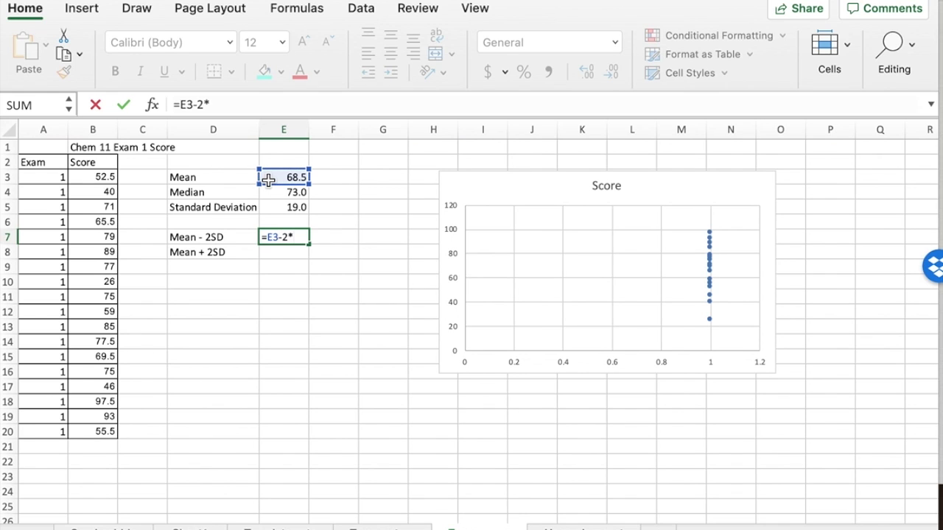
{"action": "left_click", "coordinate": [282, 207]}
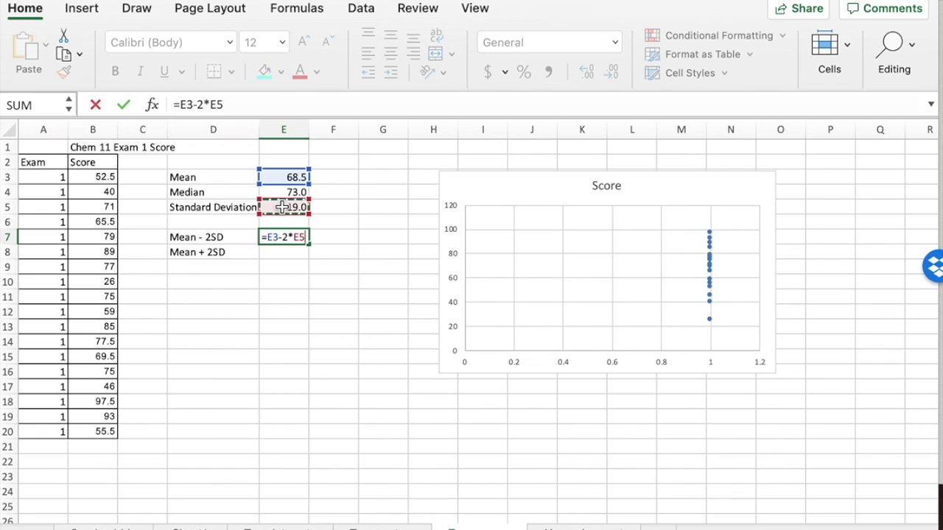
{"action": "key", "text": "Return"}
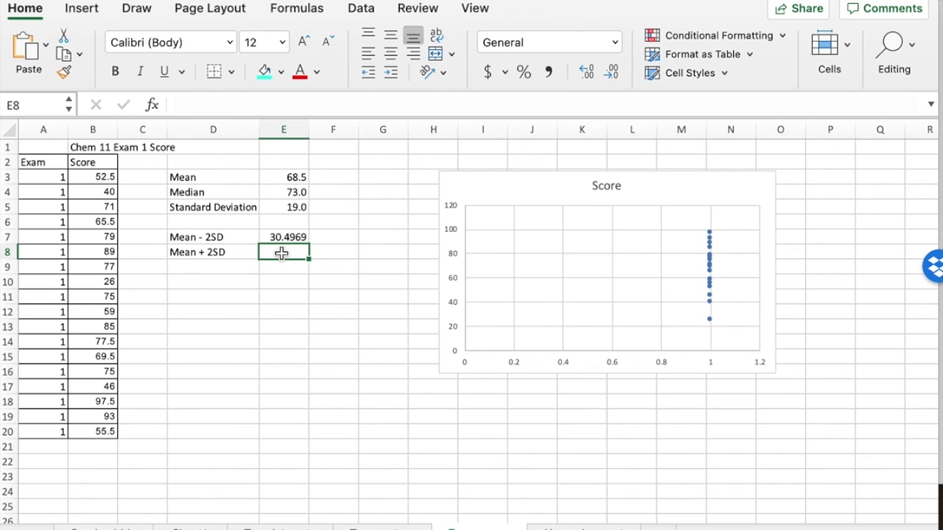
- Enter =E3+2*E5 in E8 for 106.5031, then check B10's low score of 26
{"action": "type", "text": "="}
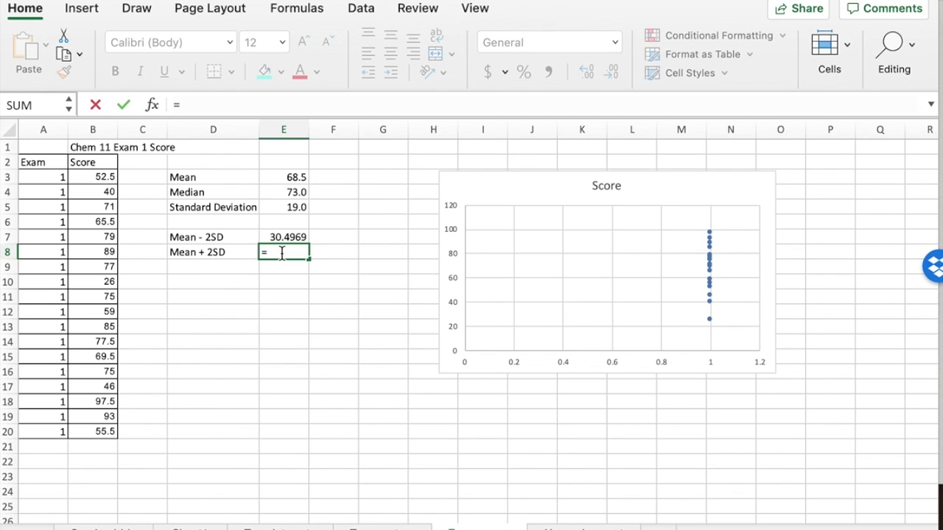
{"action": "left_click", "coordinate": [286, 177]}
{"action": "type", "text": "+2*E5"}
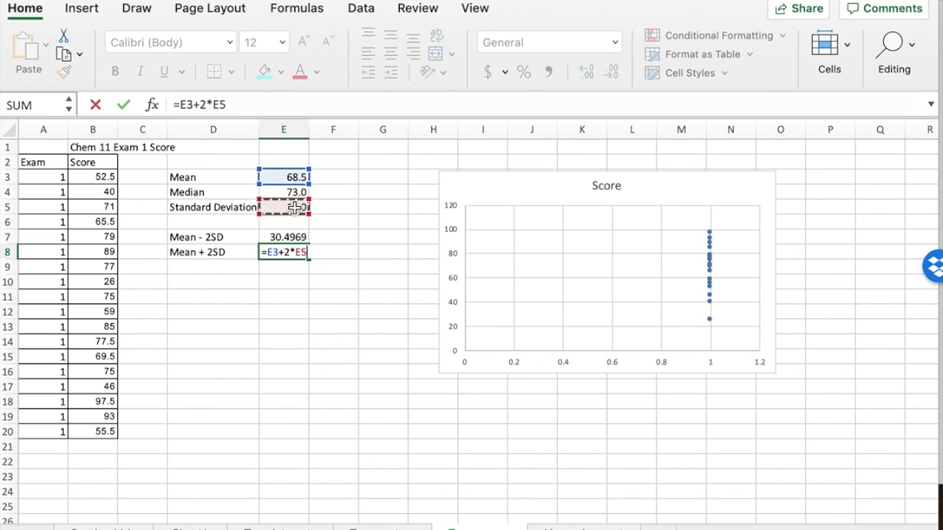
{"action": "key", "text": "Return"}
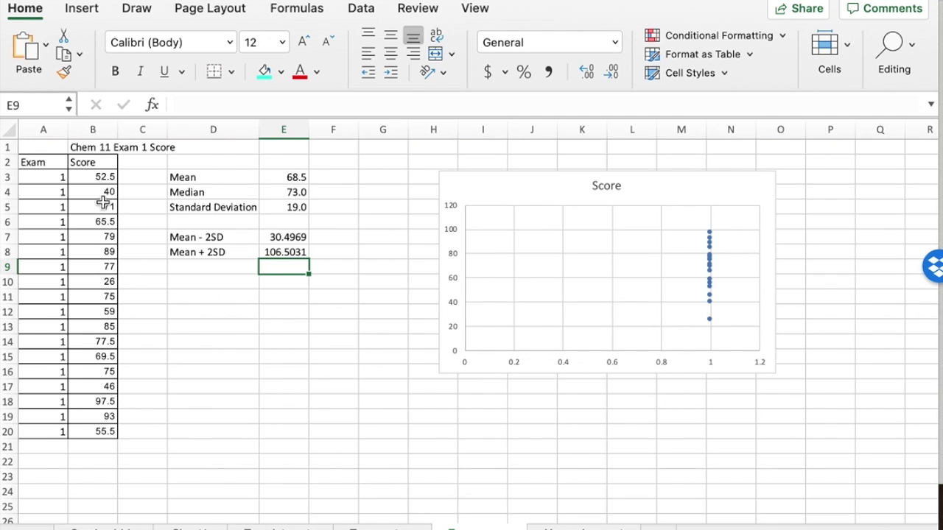
{"action": "left_click", "coordinate": [96, 282]}
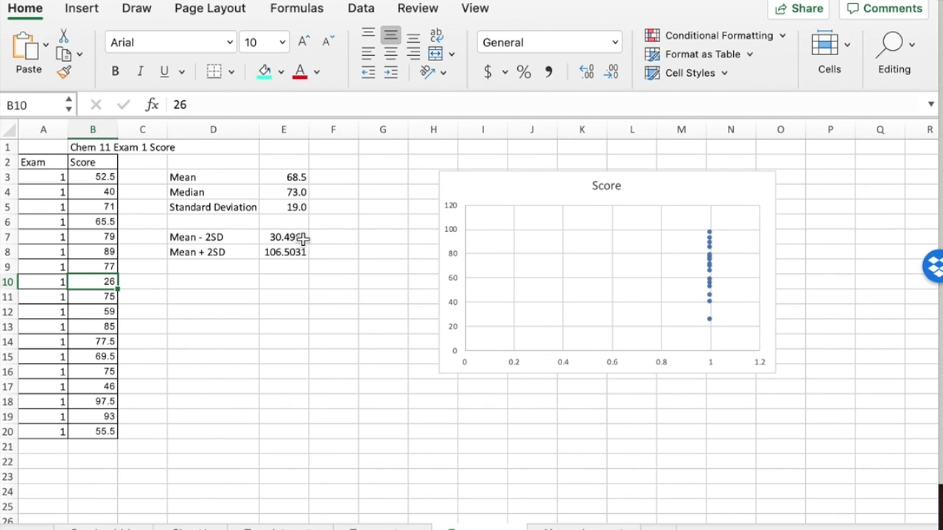
{"action": "left_click", "coordinate": [302, 238]}
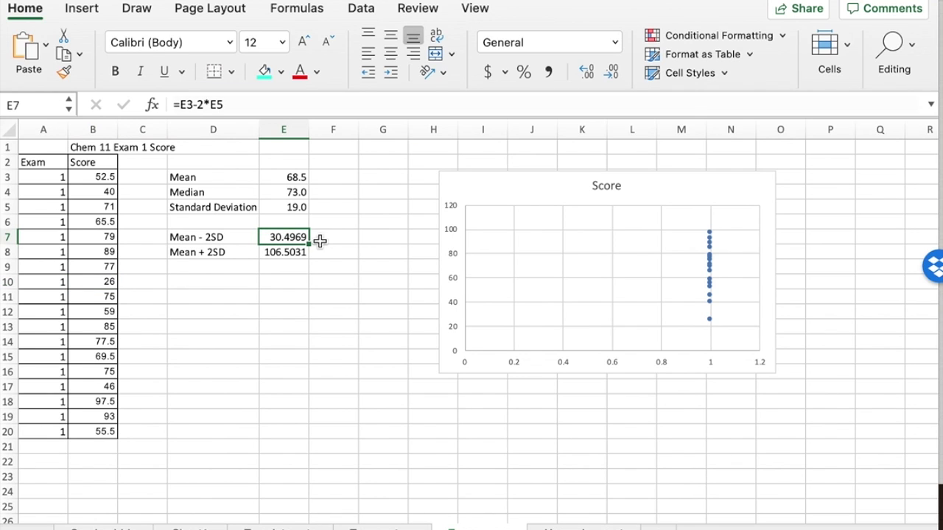
- Enter 30.5 in F7 and 106.5 in F8 as the rounded lower and upper bounds
{"action": "left_click", "coordinate": [333, 238]}
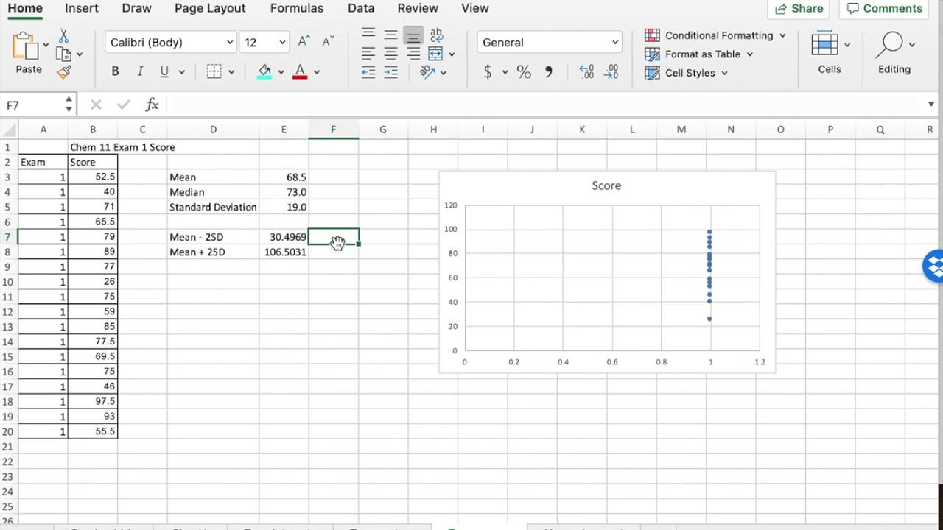
{"action": "type", "text": "30.5"}
{"action": "key", "text": "Return"}
{"action": "type", "text": "106."}
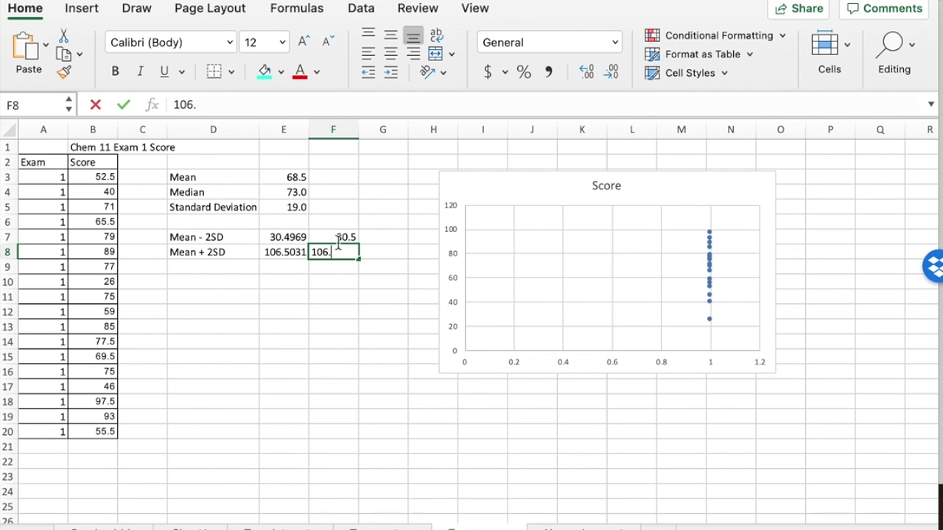
{"action": "type", "text": "5"}
{"action": "key", "text": "Return"}
{"action": "key", "text": "Up"}
{"action": "key", "text": "Up"}
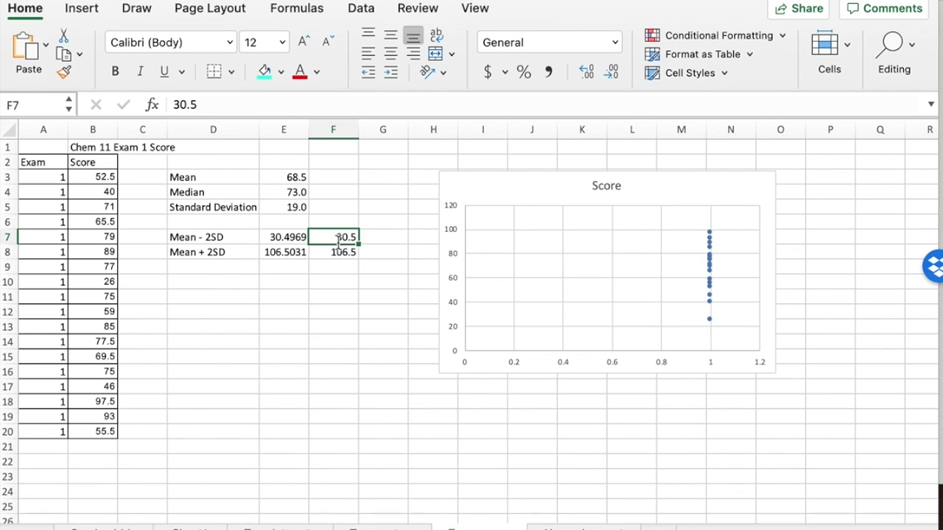
{"action": "key", "text": "Down"}
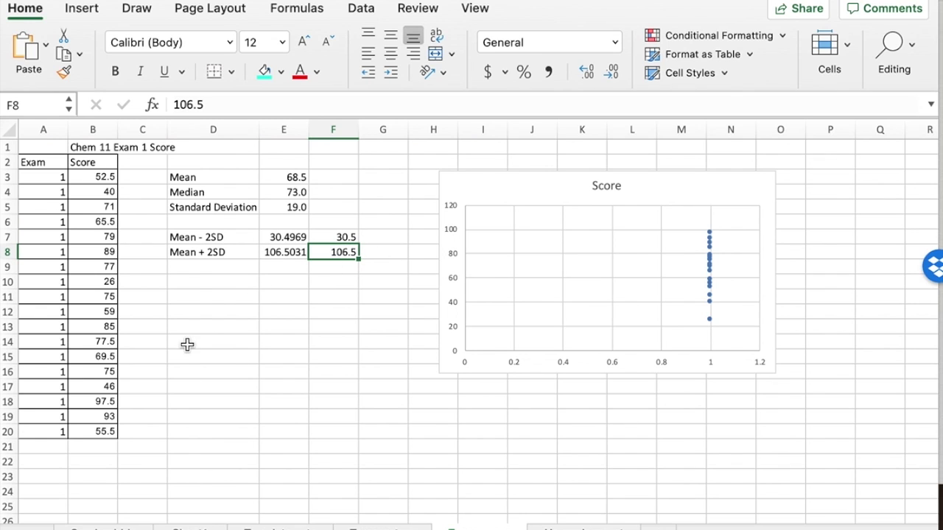